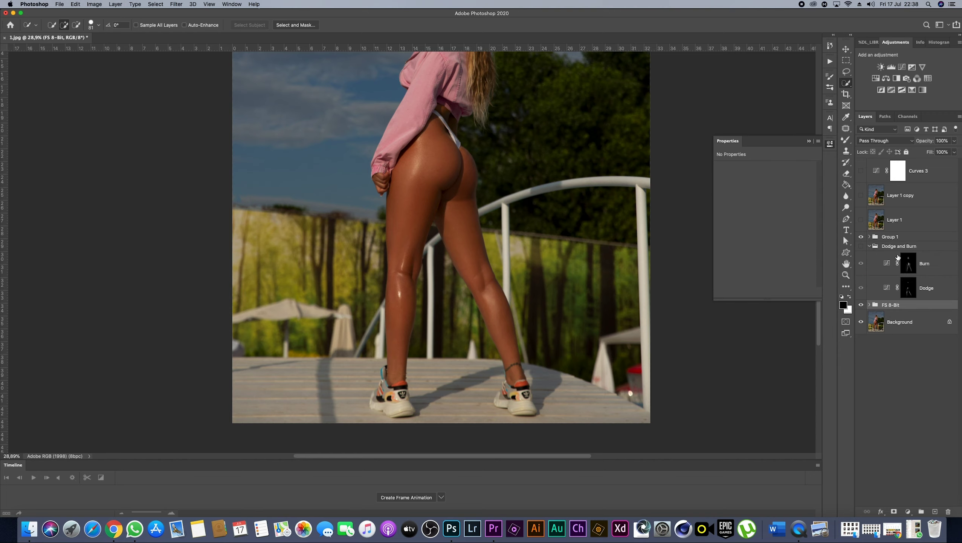
Compare the portrait with and without the Dodge and Burn group, leaving it on.
{"action": "left_click", "coordinate": [862, 247]}
{"action": "left_click", "coordinate": [862, 247]}
{"action": "left_click", "coordinate": [861, 247]}
{"action": "scroll", "coordinate": [583, 266], "scroll_direction": "down", "scroll_amount": 5}
{"action": "scroll", "coordinate": [583, 266], "scroll_direction": "up", "scroll_amount": 4}
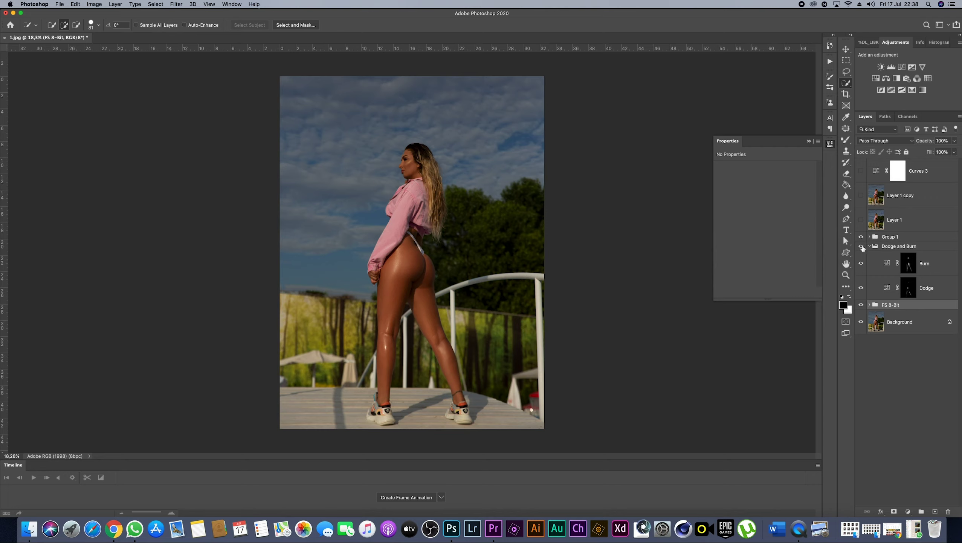
{"action": "left_click", "coordinate": [862, 246]}
{"action": "left_click", "coordinate": [861, 246]}
{"action": "left_click", "coordinate": [861, 246]}
{"action": "left_click", "coordinate": [862, 247]}
Enable Group 1's Curves 1, Color Balance 1 and Curves 2, collapse the group, and show Layer 1.
{"action": "left_click", "coordinate": [870, 236]}
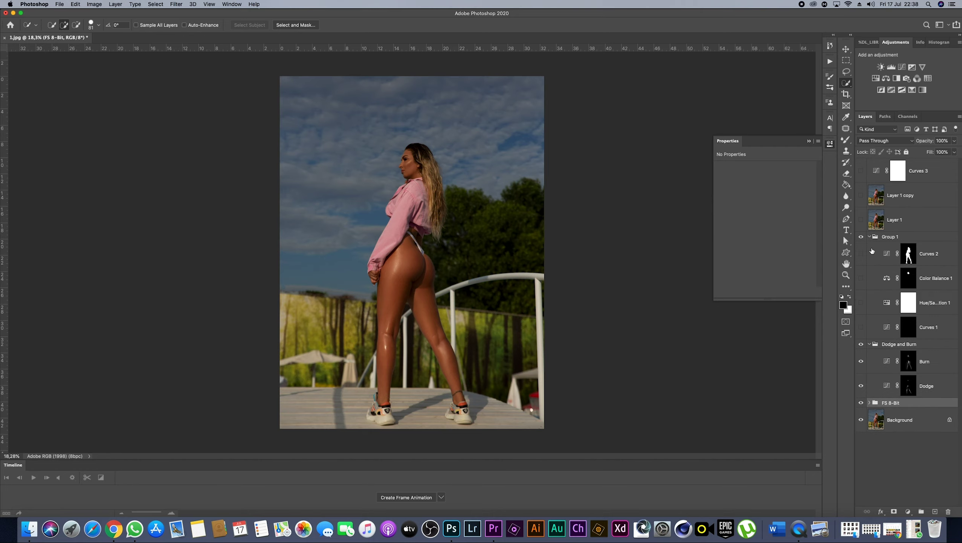
{"action": "left_click", "coordinate": [861, 327]}
{"action": "left_click", "coordinate": [862, 278]}
{"action": "left_click", "coordinate": [861, 254]}
{"action": "left_click", "coordinate": [861, 237]}
{"action": "left_click", "coordinate": [870, 237]}
{"action": "left_click", "coordinate": [861, 220]}
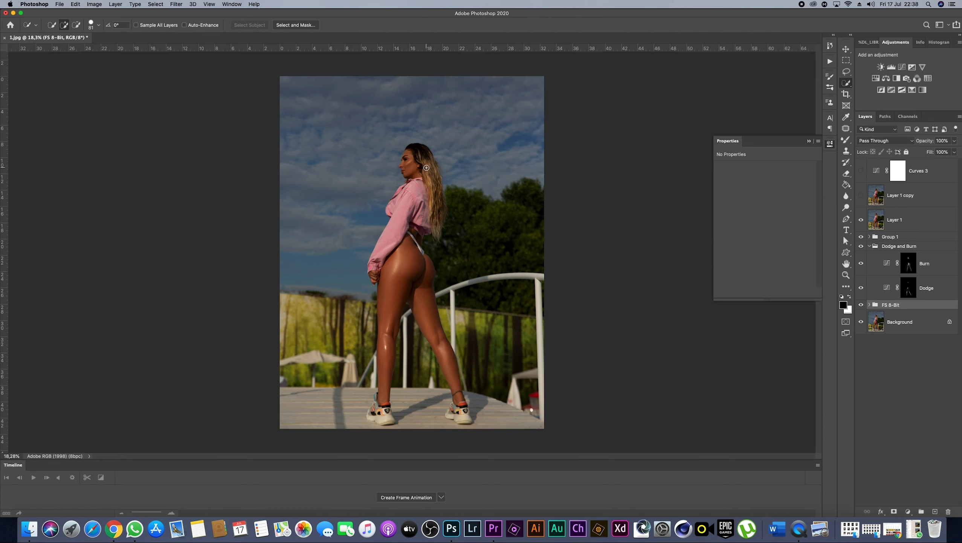
Zoom in and compare the neck area with Layer 1 on and off.
{"action": "scroll", "coordinate": [426, 168], "scroll_direction": "up", "scroll_amount": 10}
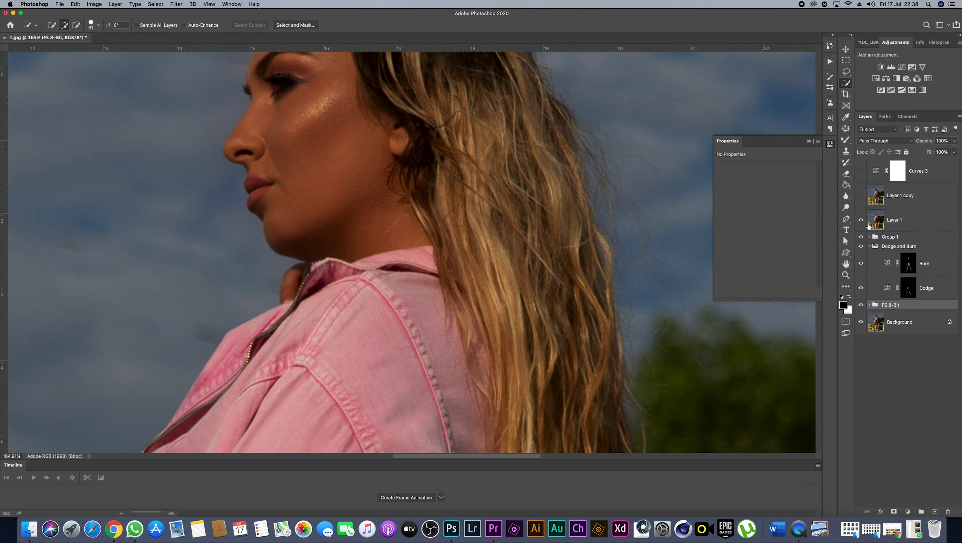
{"action": "left_click", "coordinate": [861, 219]}
{"action": "left_click", "coordinate": [861, 219]}
{"action": "left_click", "coordinate": [861, 219]}
{"action": "left_click", "coordinate": [861, 219]}
Hide and show Group 1 to compare colours, then recheck Layer 1 on the legs, leaving it on.
{"action": "scroll", "coordinate": [380, 152], "scroll_direction": "up", "scroll_amount": 5}
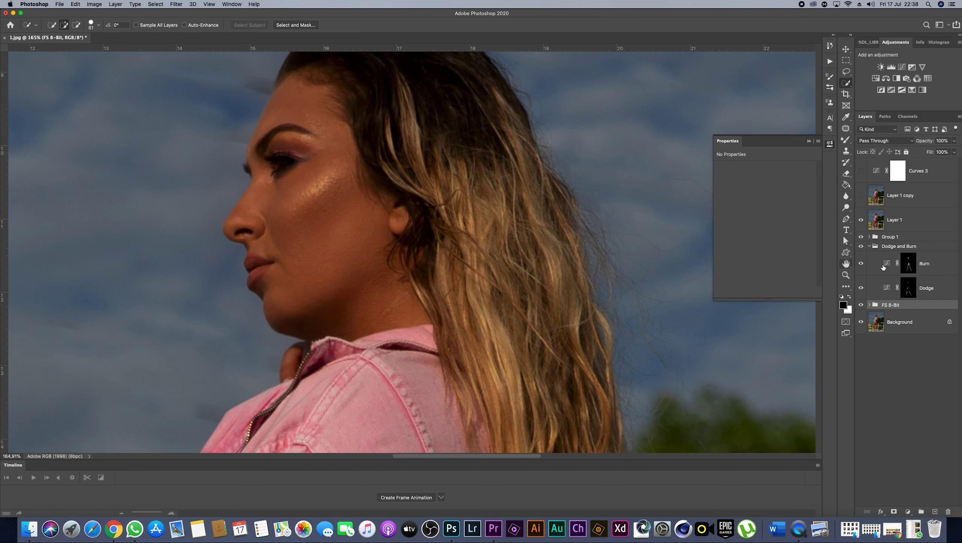
{"action": "left_click", "coordinate": [861, 236]}
{"action": "left_click", "coordinate": [861, 236]}
{"action": "left_click", "coordinate": [861, 220]}
{"action": "scroll", "coordinate": [460, 274], "scroll_direction": "down", "scroll_amount": 10}
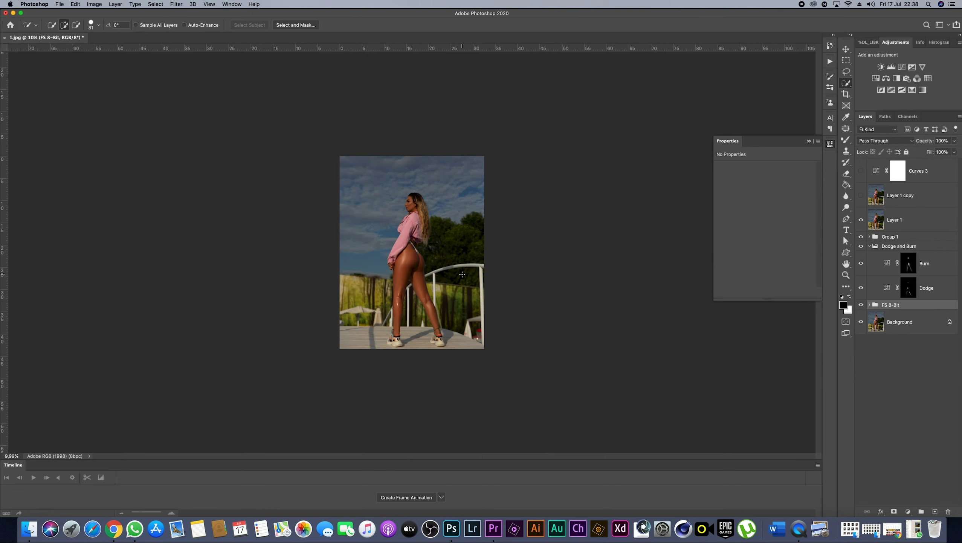
{"action": "scroll", "coordinate": [463, 274], "scroll_direction": "up", "scroll_amount": 2}
{"action": "left_click", "coordinate": [860, 221]}
{"action": "left_click", "coordinate": [860, 220]}
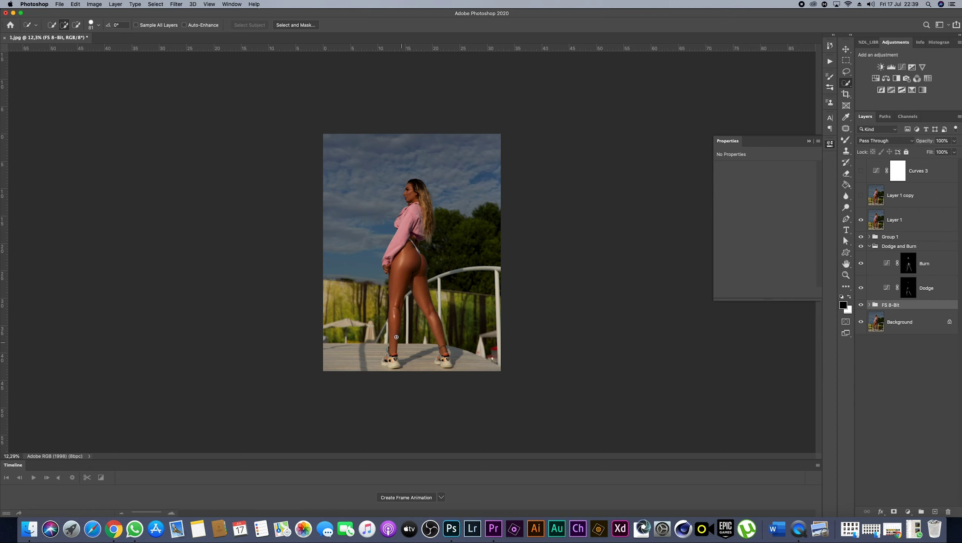
{"action": "scroll", "coordinate": [411, 253], "scroll_direction": "up", "scroll_amount": 2}
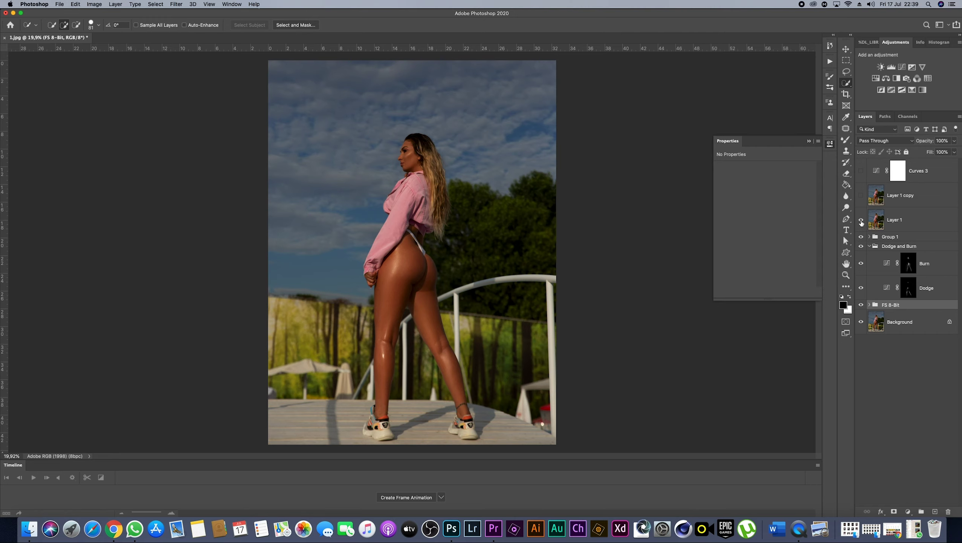
{"action": "left_click", "coordinate": [861, 220]}
Compare the photo with and without Layer 1 copy.
{"action": "left_click", "coordinate": [862, 196]}
{"action": "left_click", "coordinate": [862, 197]}
{"action": "left_click", "coordinate": [862, 197]}
{"action": "left_click", "coordinate": [862, 197]}
{"action": "left_click", "coordinate": [862, 197]}
{"action": "left_click", "coordinate": [862, 197]}
{"action": "scroll", "coordinate": [380, 236], "scroll_direction": "up", "scroll_amount": 15}
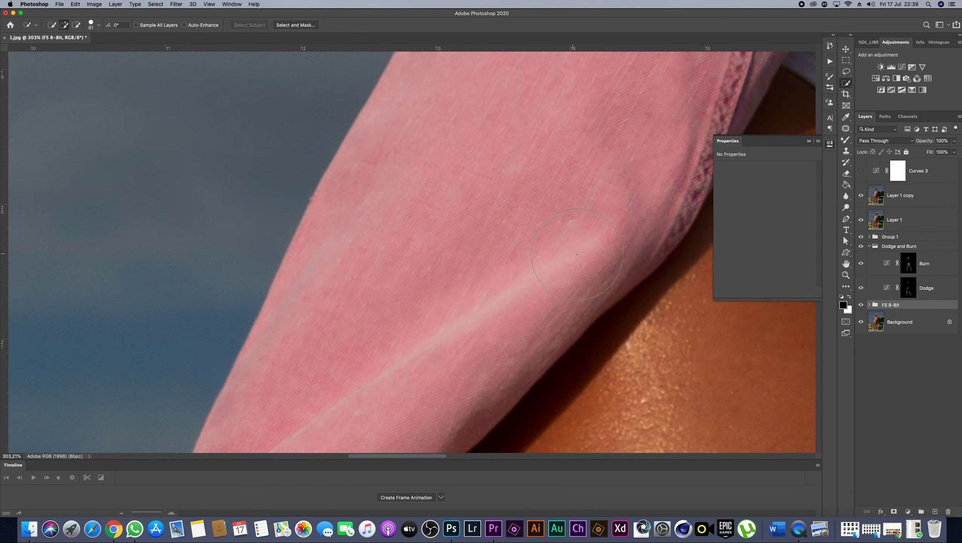
{"action": "scroll", "coordinate": [577, 254], "scroll_direction": "down", "scroll_amount": 20}
{"action": "scroll", "coordinate": [424, 252], "scroll_direction": "up", "scroll_amount": 10}
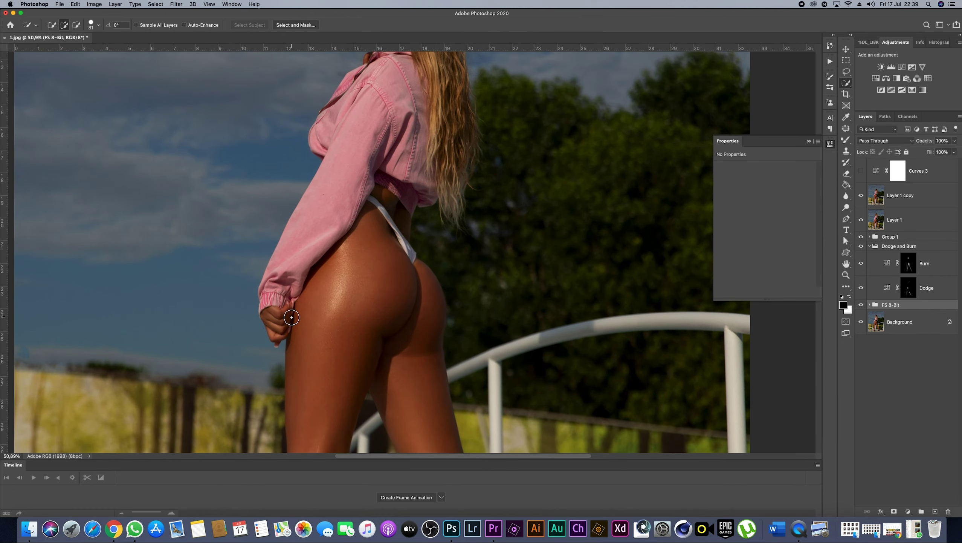
{"action": "scroll", "coordinate": [286, 318], "scroll_direction": "up", "scroll_amount": 5}
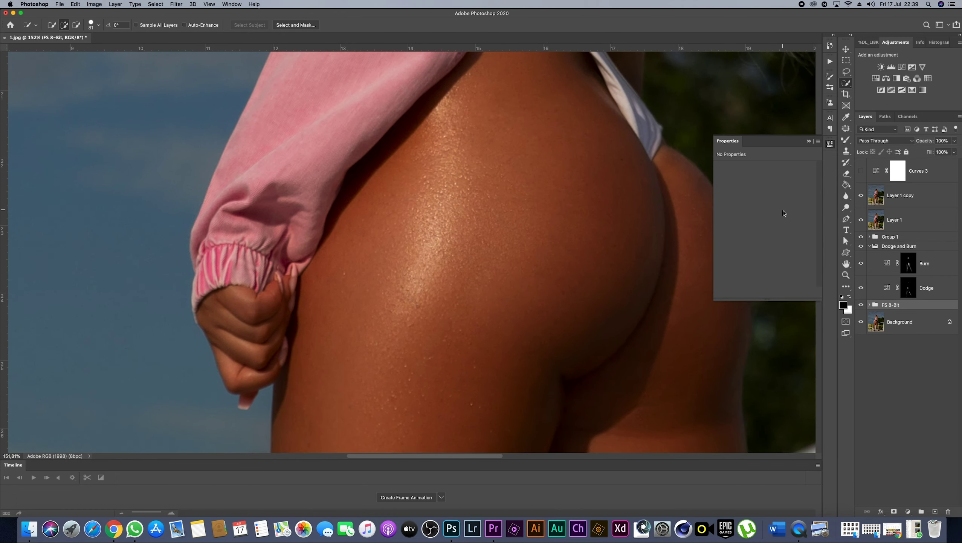
Show Layer 1 copy and select it as the layer to edit.
{"action": "left_click", "coordinate": [861, 195]}
{"action": "left_click", "coordinate": [861, 195]}
{"action": "left_click", "coordinate": [861, 196]}
{"action": "left_click", "coordinate": [874, 197]}
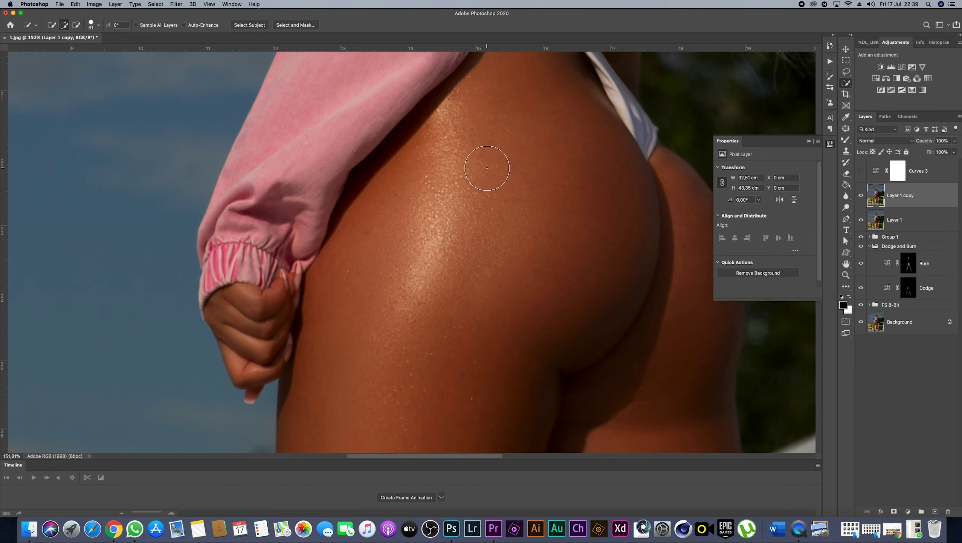
Fit the photo on screen and go to Filter > Camera Raw Filter.
{"action": "key", "text": "super+0"}
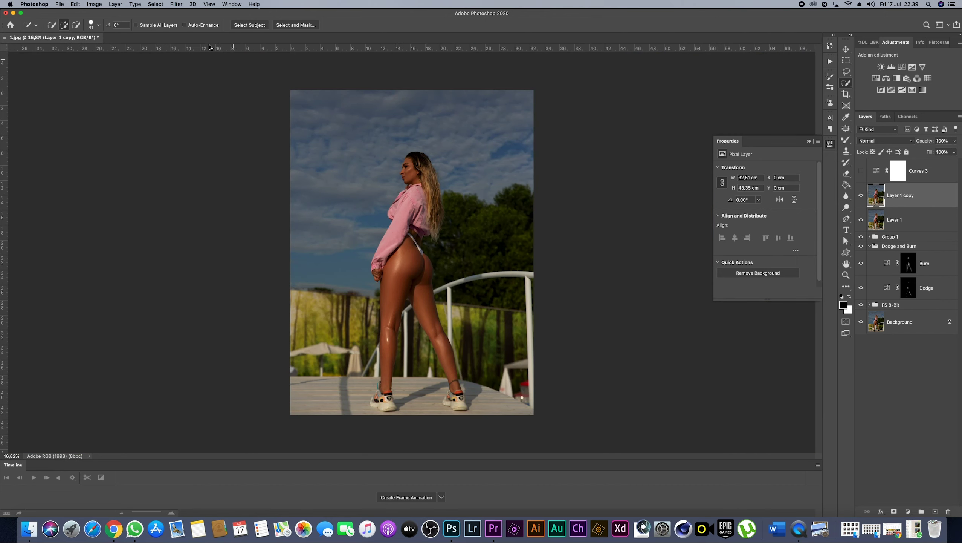
{"action": "left_click", "coordinate": [177, 4]}
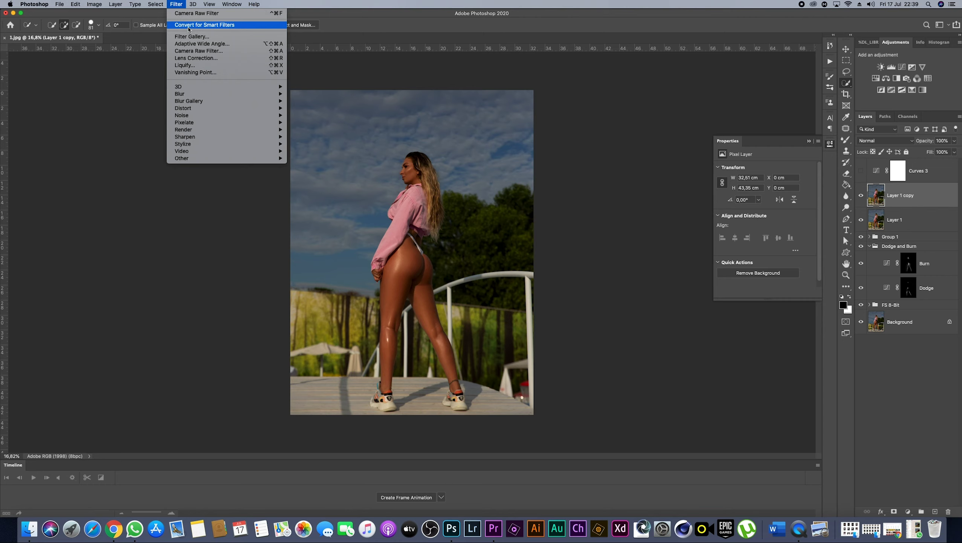
{"action": "left_click", "coordinate": [195, 14]}
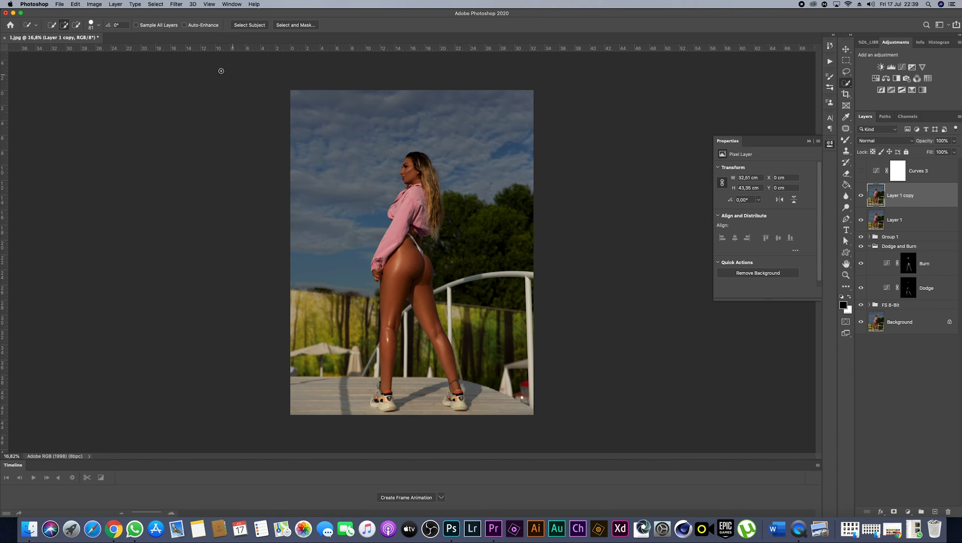
{"action": "left_click", "coordinate": [181, 4]}
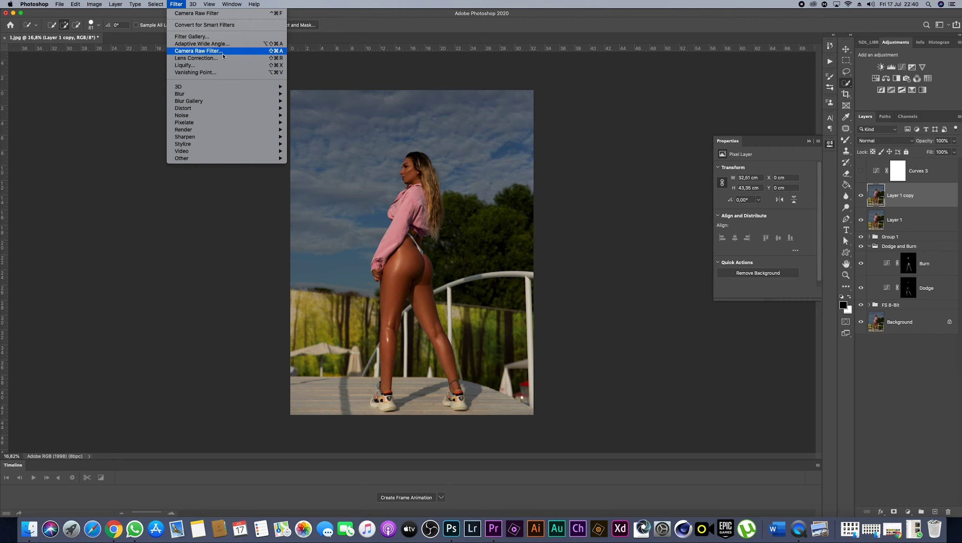
Open Camera Raw on Layer 1 copy and move through the Detail panel to the fx Effects panel.
{"action": "left_click", "coordinate": [243, 51]}
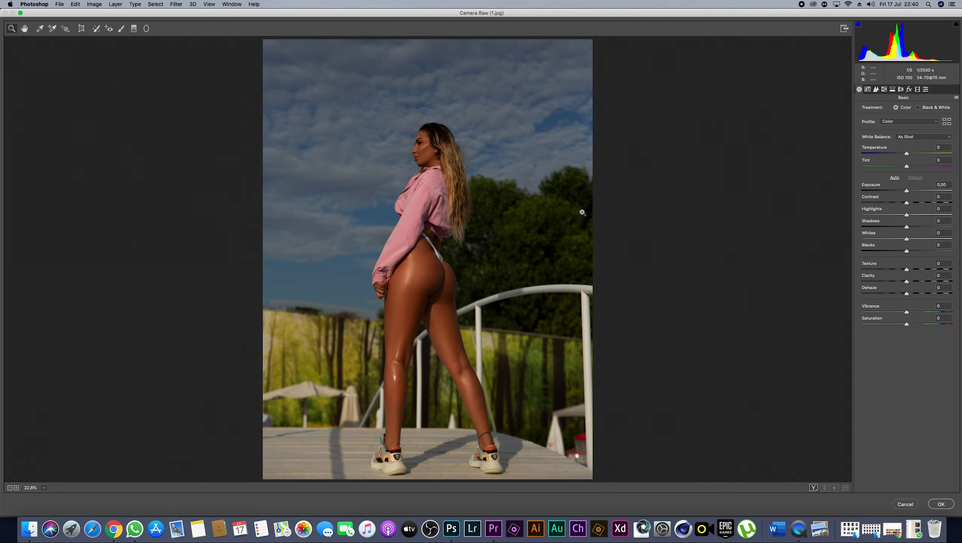
{"action": "scroll", "coordinate": [382, 303], "scroll_direction": "up", "scroll_amount": 1}
{"action": "scroll", "coordinate": [381, 303], "scroll_direction": "up", "scroll_amount": 5}
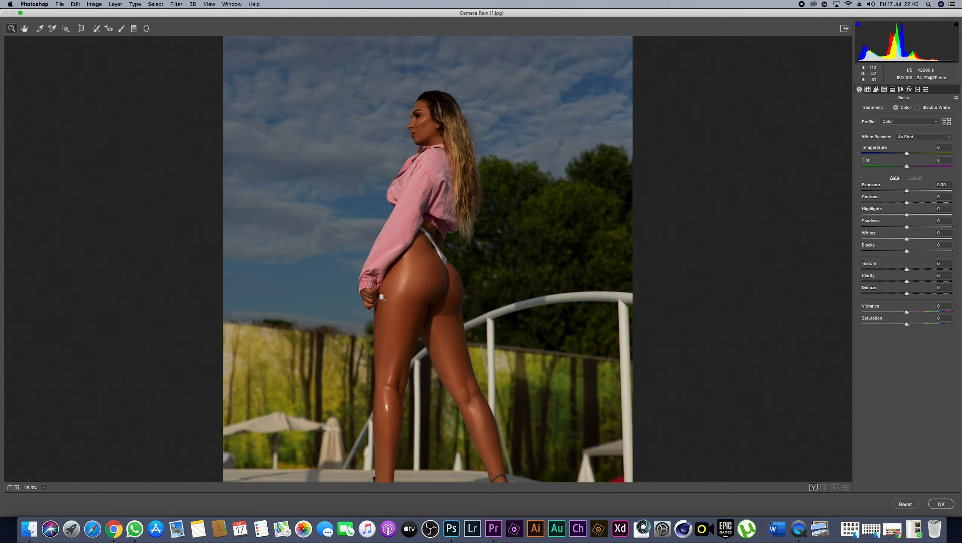
{"action": "scroll", "coordinate": [399, 286], "scroll_direction": "up", "scroll_amount": 1}
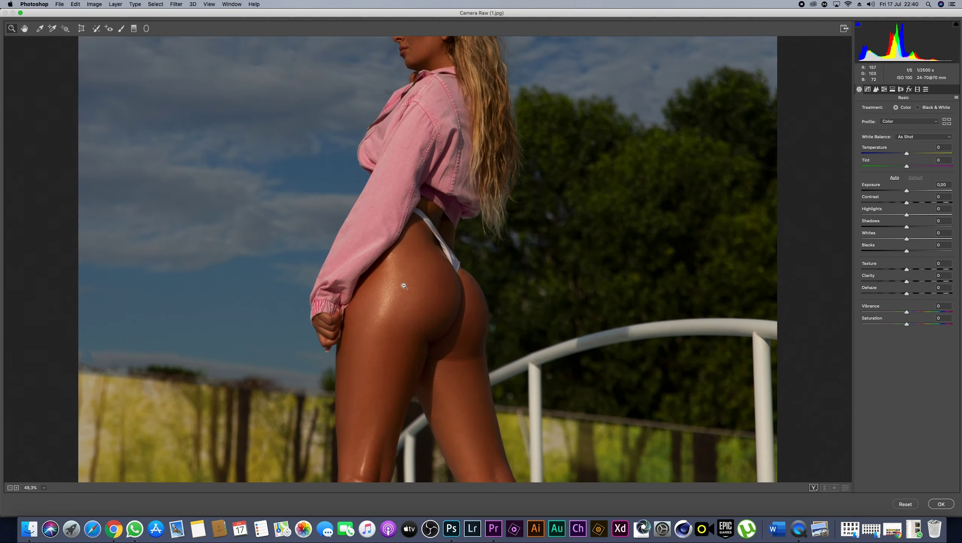
{"action": "left_click", "coordinate": [876, 90]}
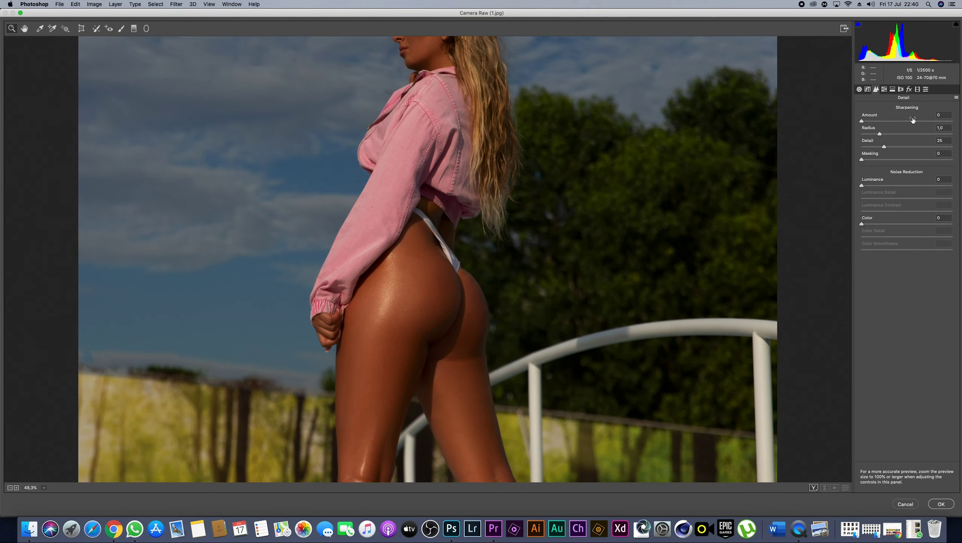
{"action": "left_click", "coordinate": [900, 121]}
{"action": "left_click", "coordinate": [909, 89]}
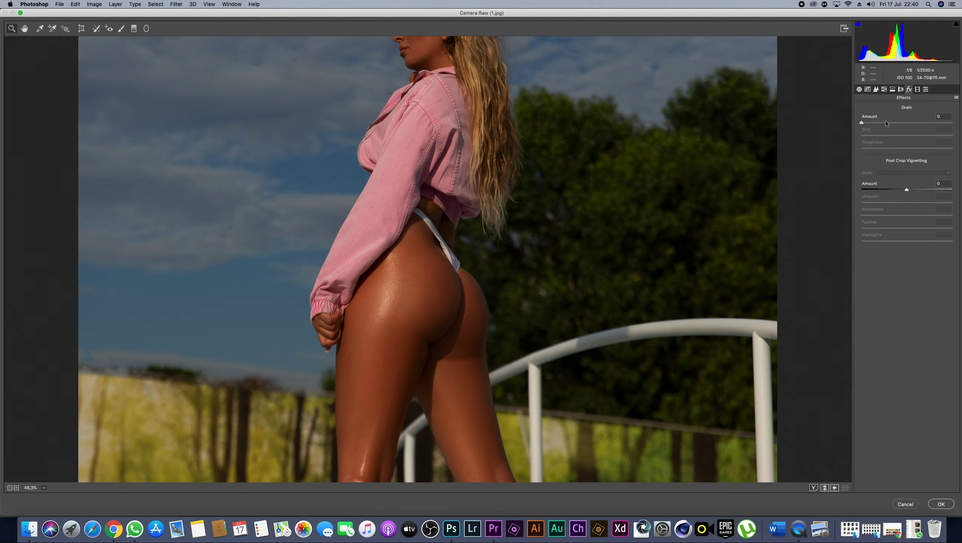
Set Grain Amount to about 26 (Size 25, Roughness 50), checking it at 50% and 25% zoom.
{"action": "left_click_drag", "start_coordinate": [862, 123], "coordinate": [882, 124]}
{"action": "left_click", "coordinate": [418, 297], "text": "alt"}
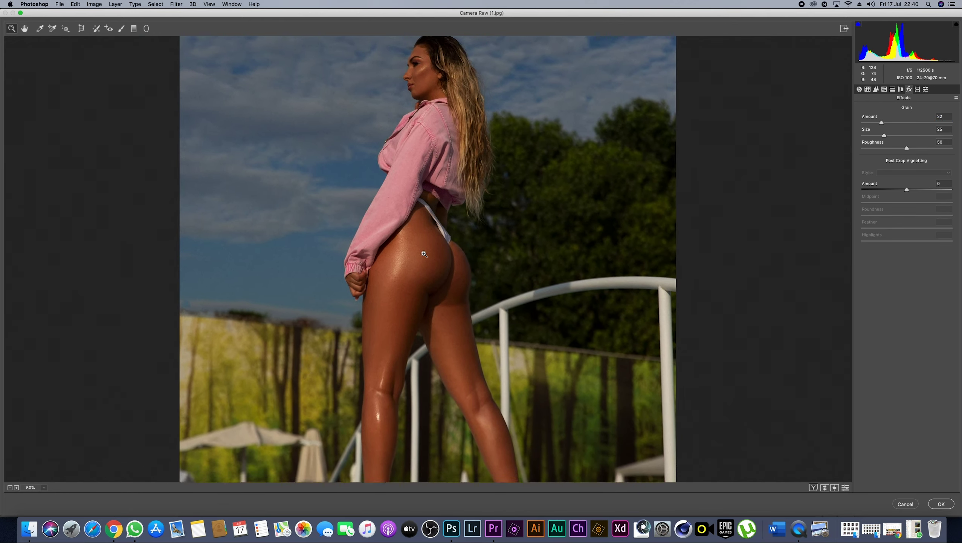
{"action": "left_click", "coordinate": [425, 255]}
{"action": "left_click", "coordinate": [425, 254]}
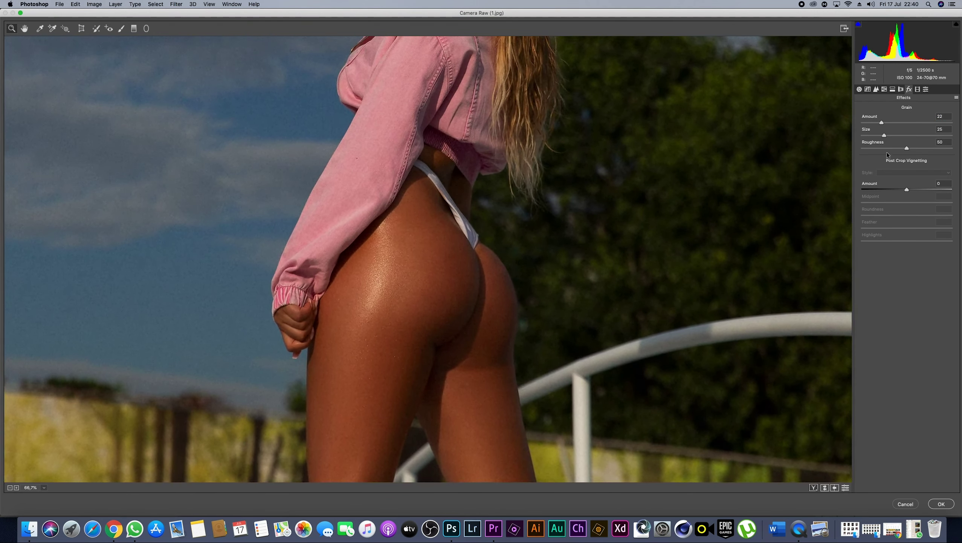
{"action": "mouse_move", "coordinate": [882, 123]}
{"action": "left_mouse_down"}
{"action": "mouse_move", "coordinate": [868, 123]}
{"action": "mouse_move", "coordinate": [889, 122]}
{"action": "mouse_move", "coordinate": [882, 124]}
{"action": "left_mouse_up"}
{"action": "left_click_drag", "start_coordinate": [881, 123], "coordinate": [884, 123]}
{"action": "left_click", "coordinate": [349, 243], "text": "alt"}
{"action": "left_click", "coordinate": [426, 234], "text": "alt"}
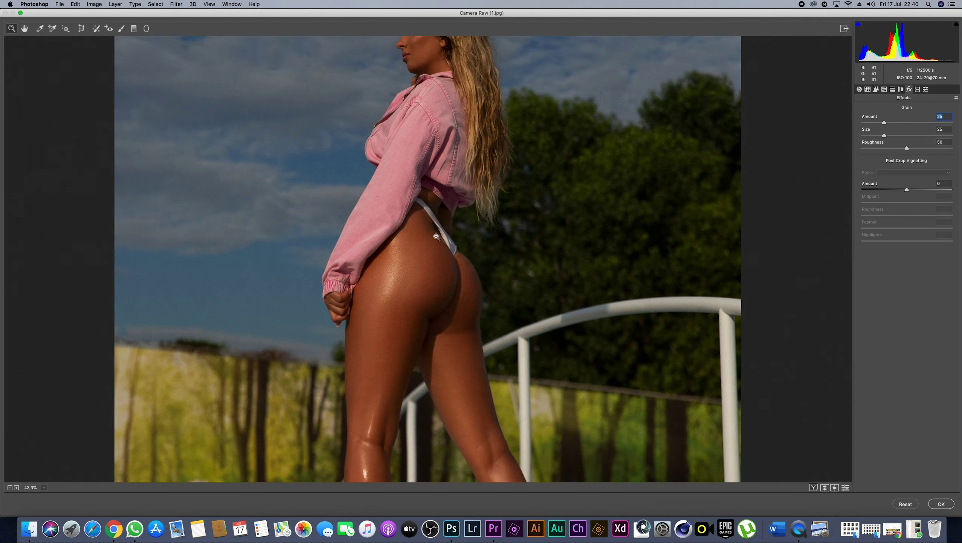
{"action": "left_click", "coordinate": [436, 235], "text": "alt"}
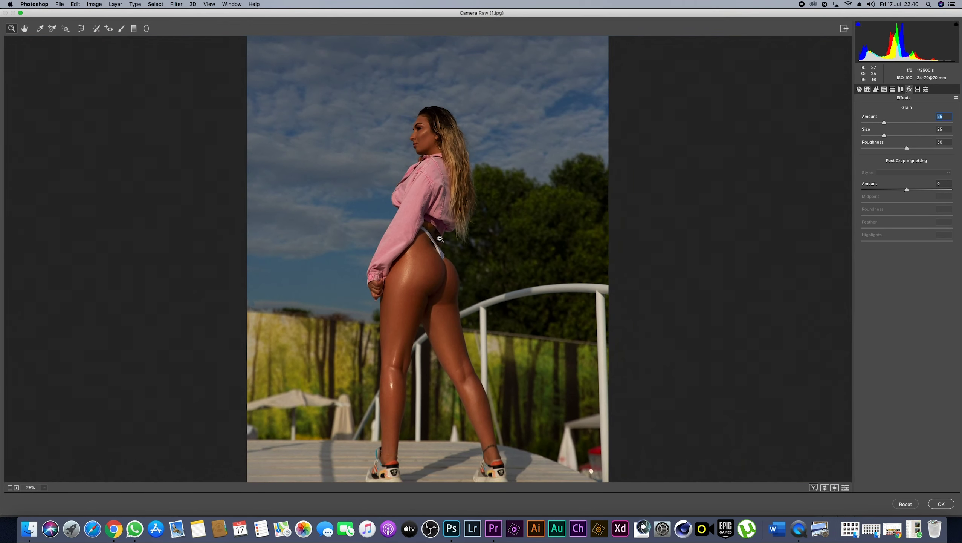
Apply the grain with OK, dismiss the Filter menu, and zoom the canvas to inspect the grain.
{"action": "left_click", "coordinate": [943, 506]}
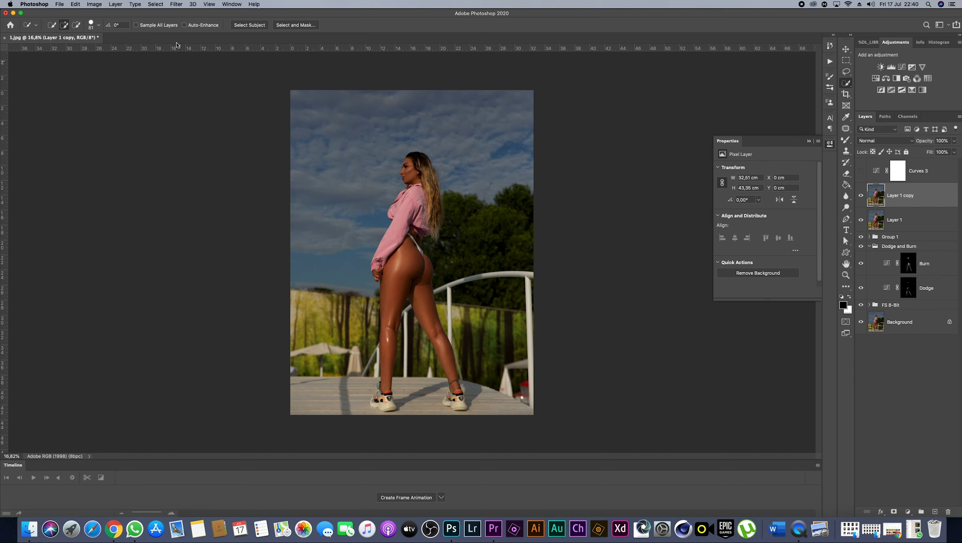
{"action": "left_click", "coordinate": [177, 4]}
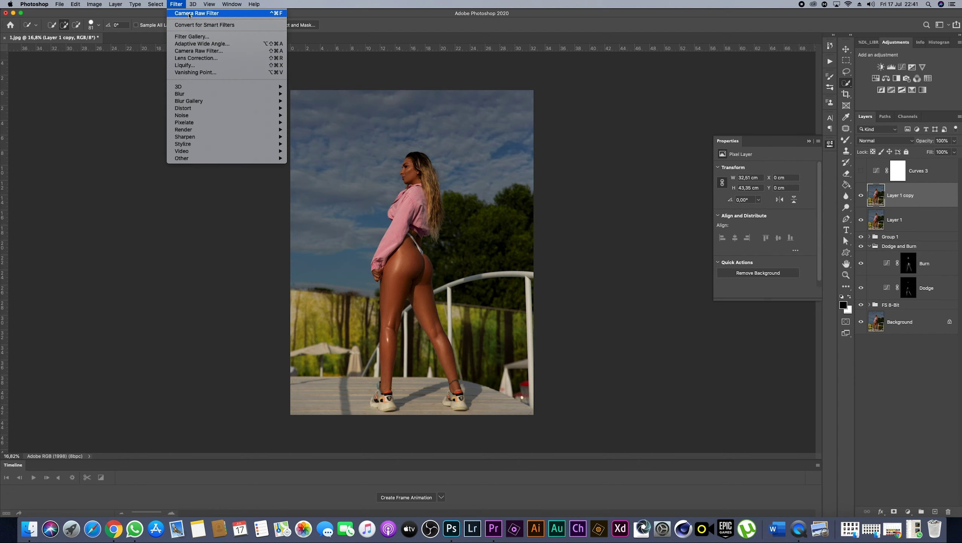
{"action": "left_click", "coordinate": [189, 14]}
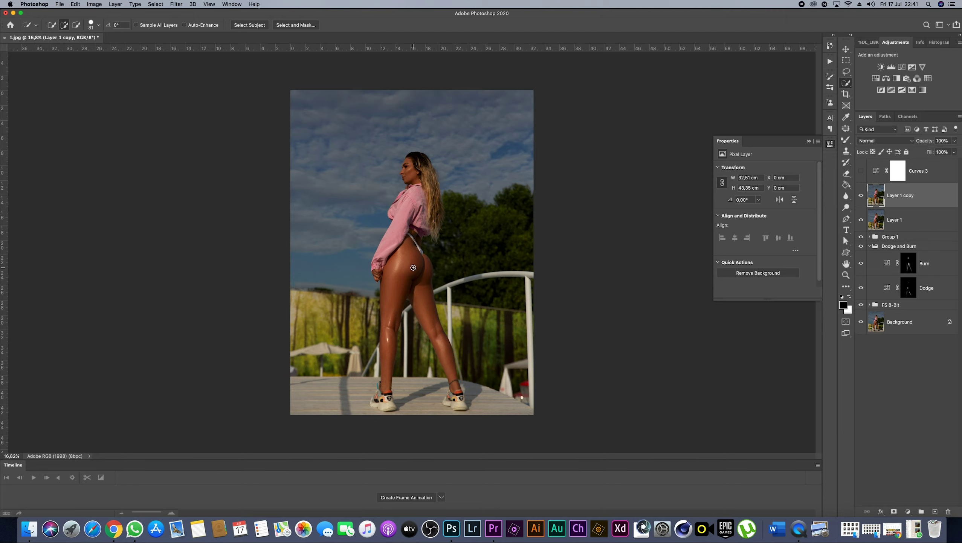
{"action": "scroll", "coordinate": [414, 267], "scroll_direction": "up", "scroll_amount": 10}
{"action": "scroll", "coordinate": [415, 267], "scroll_direction": "down", "scroll_amount": 10}
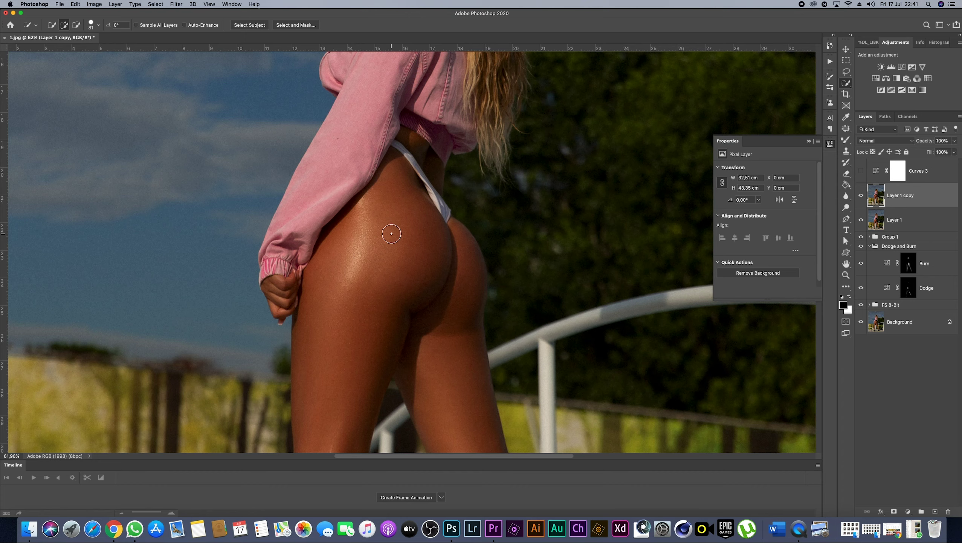
{"action": "scroll", "coordinate": [676, 205], "scroll_direction": "down", "scroll_amount": 5}
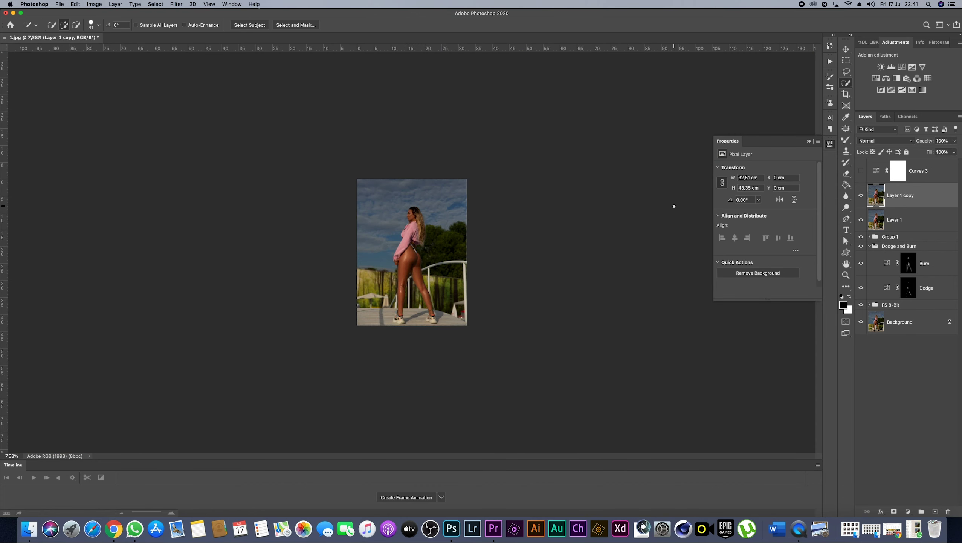
{"action": "scroll", "coordinate": [671, 206], "scroll_direction": "up", "scroll_amount": 3}
{"action": "scroll", "coordinate": [669, 206], "scroll_direction": "up", "scroll_amount": 1}
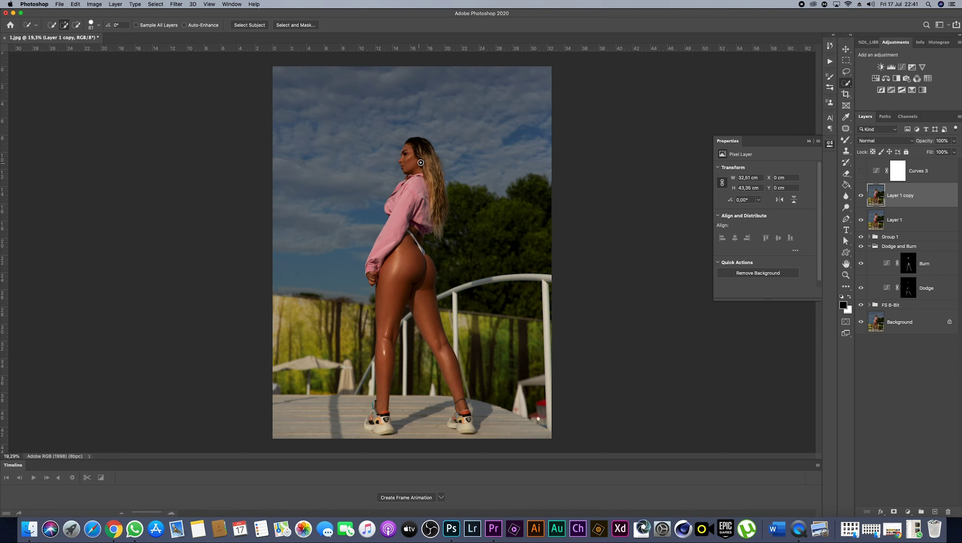
Turn on and select Curves 3, trying a point edit and undoing the deletion.
{"action": "left_click", "coordinate": [861, 172]}
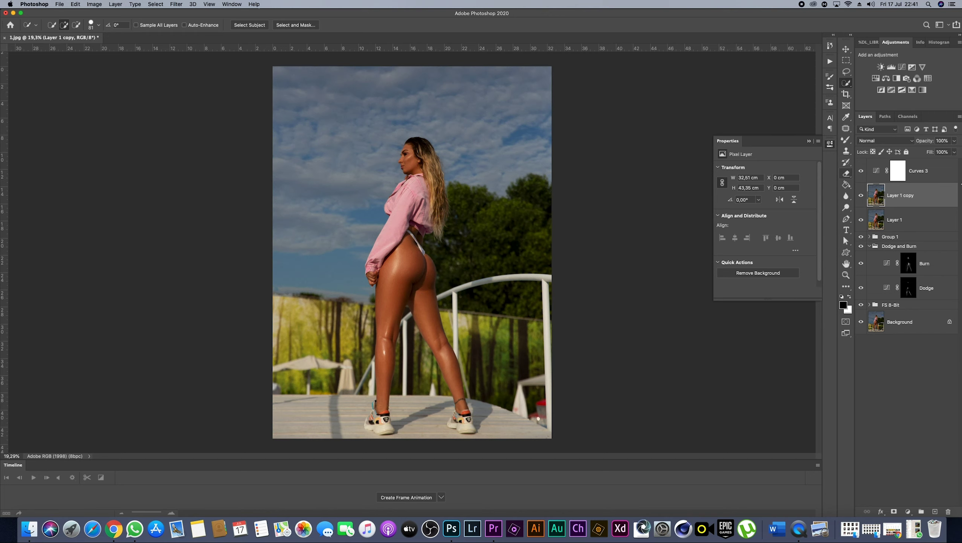
{"action": "left_click", "coordinate": [876, 172]}
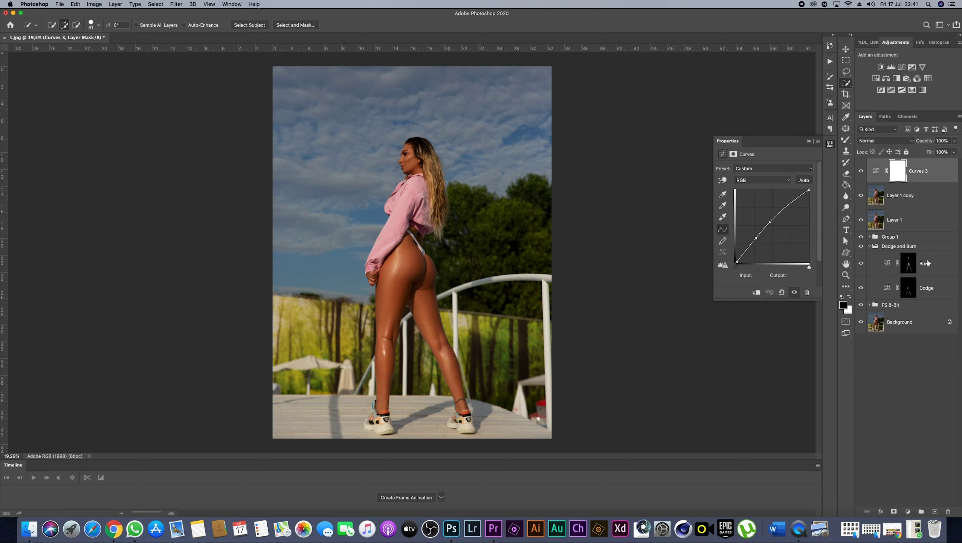
{"action": "left_click_drag", "start_coordinate": [769, 225], "coordinate": [770, 222]}
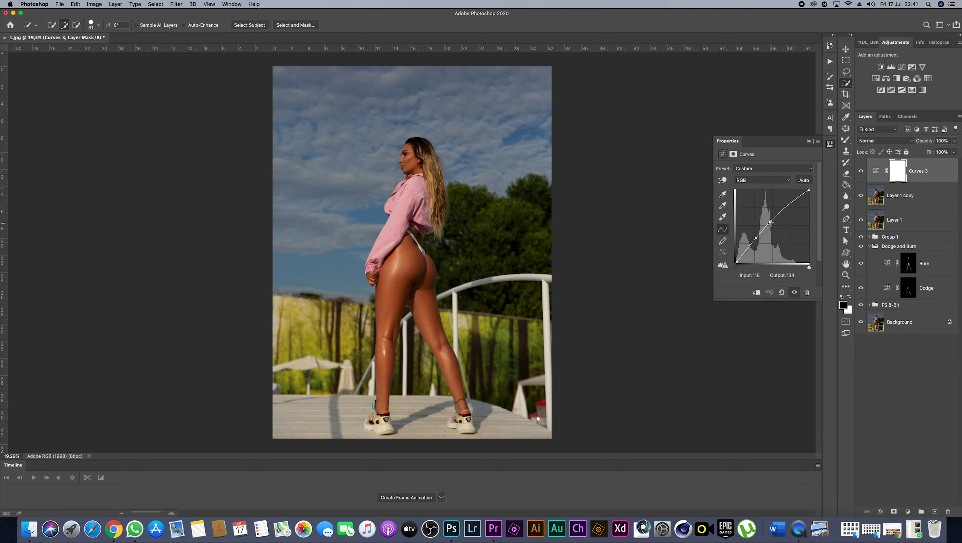
{"action": "key", "text": "Delete"}
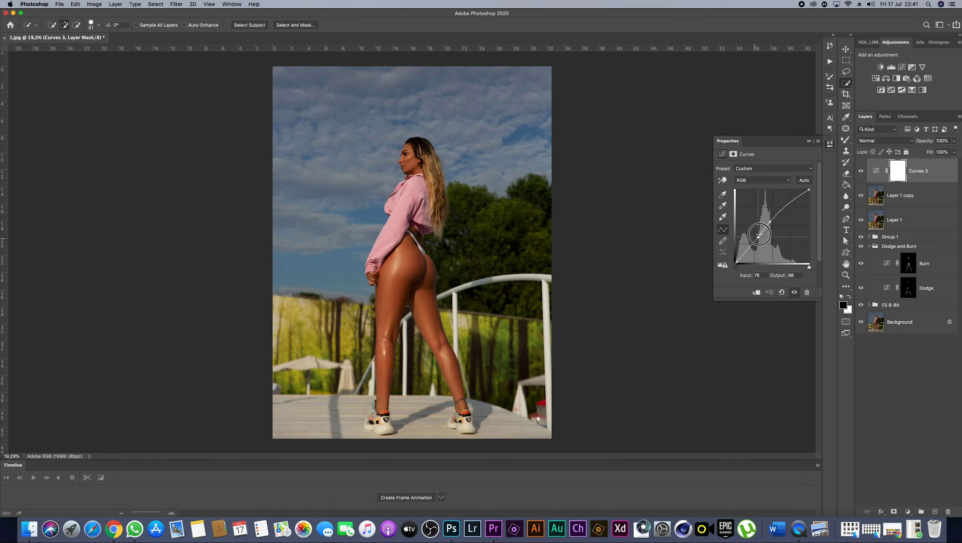
{"action": "key", "text": "super+z"}
Reset the curve and add points at about 121→145 and 63→75.
{"action": "left_click", "coordinate": [783, 291]}
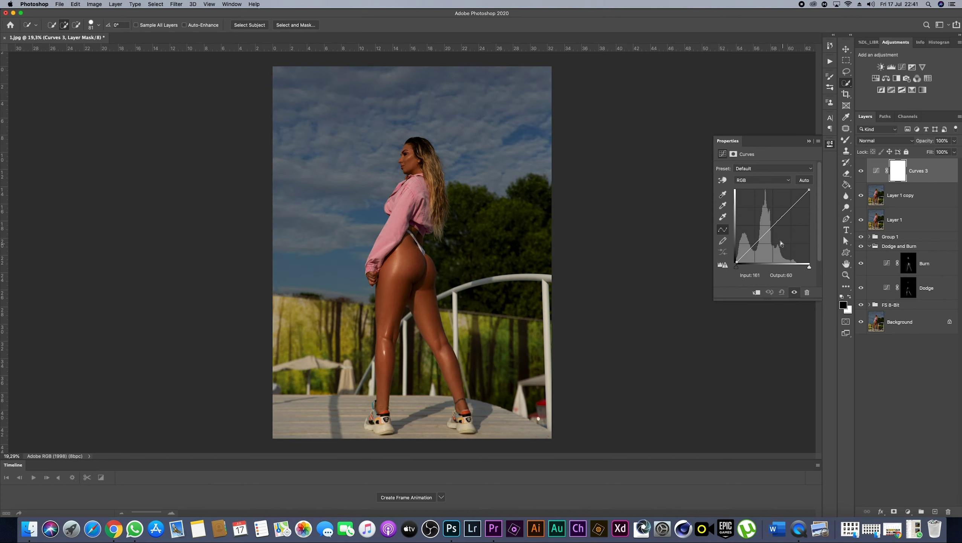
{"action": "left_click_drag", "start_coordinate": [773, 227], "coordinate": [771, 220]}
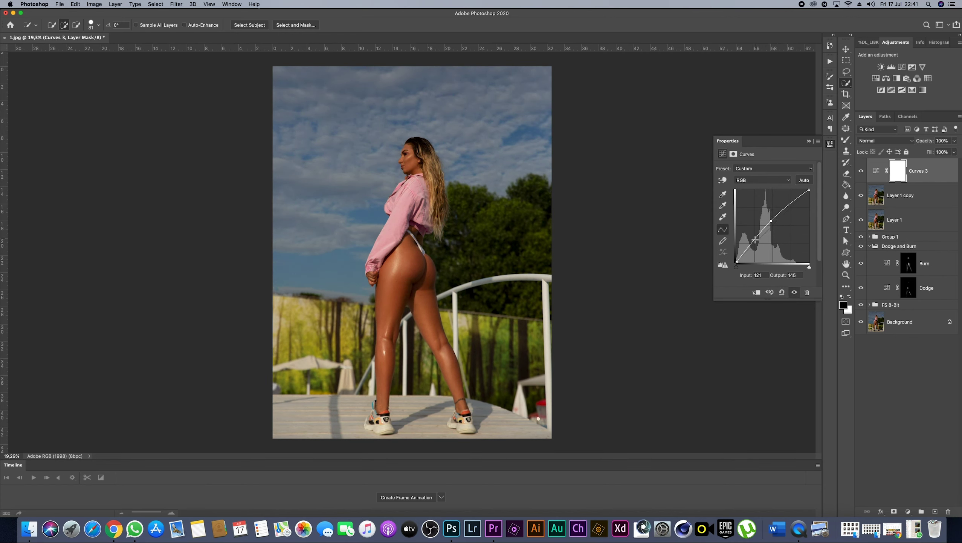
{"action": "left_click", "coordinate": [754, 239]}
{"action": "key", "text": "Down"}
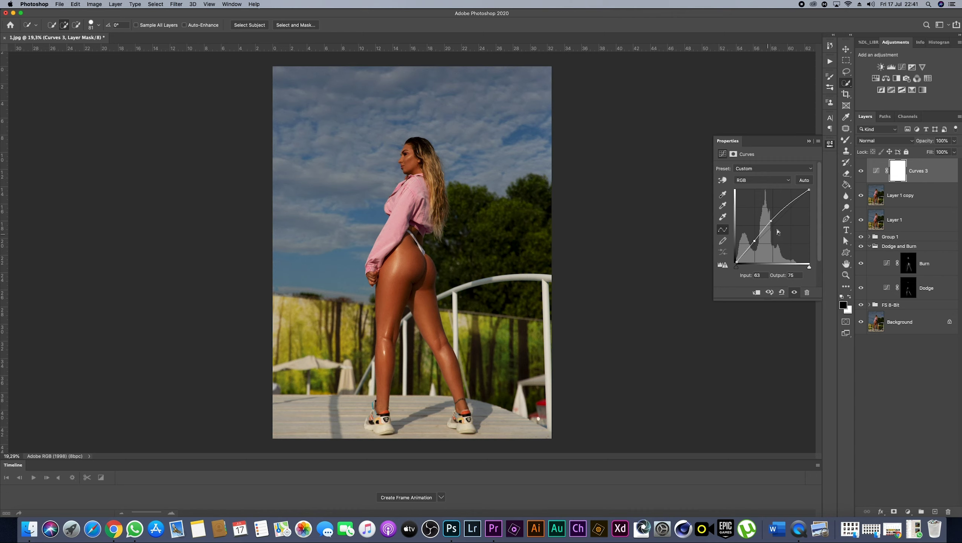